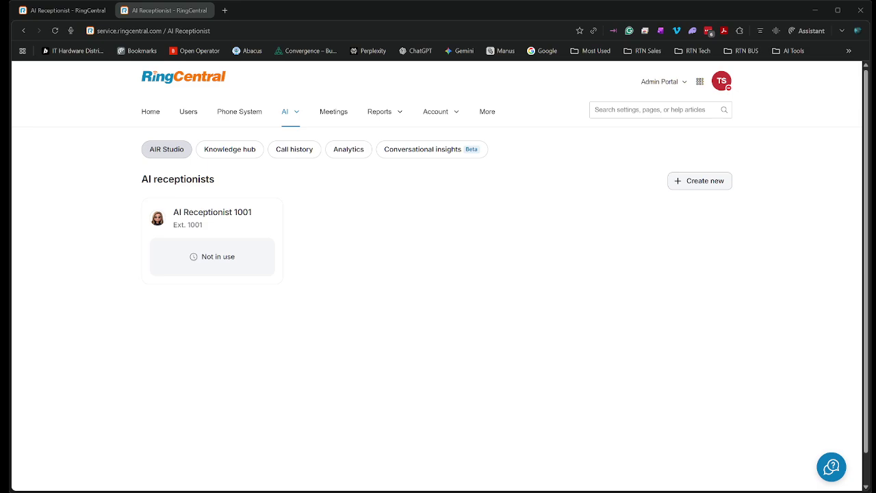
# Step: Start creating a new AI receptionist and begin its five-step setup
pyautogui.click(699, 190)
pyautogui.scroll(-2, 670, 258)
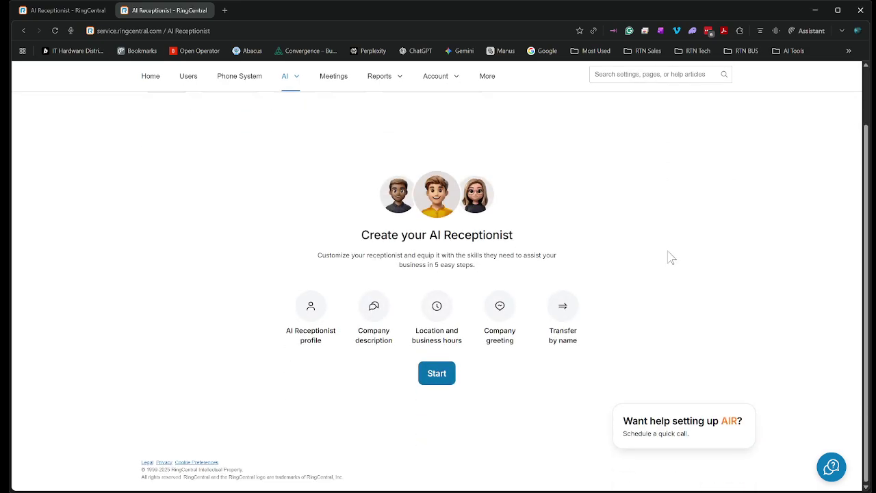
pyautogui.scroll(2, 588, 259)
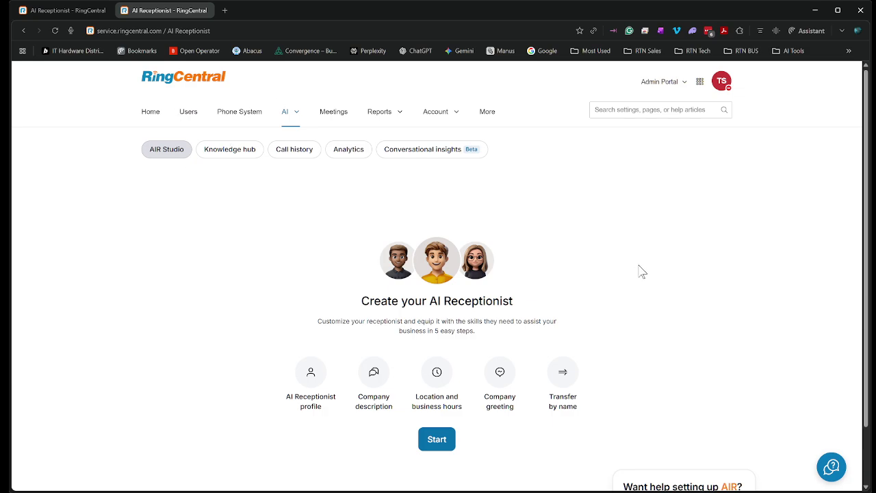
pyautogui.scroll(-2, 616, 301)
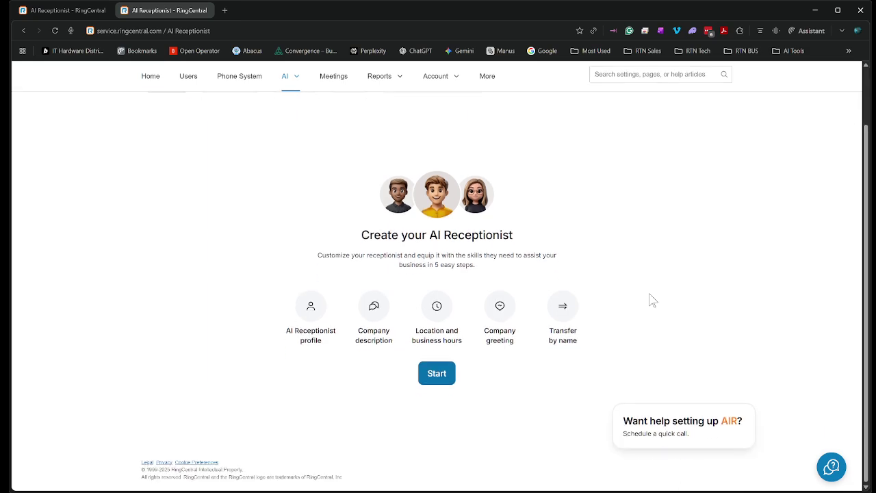
pyautogui.click(445, 374)
# Step: Choose the Jackson avatar, name the receptionist Fred, and continue past the profile stage
pyautogui.scroll(-3, 677, 287)
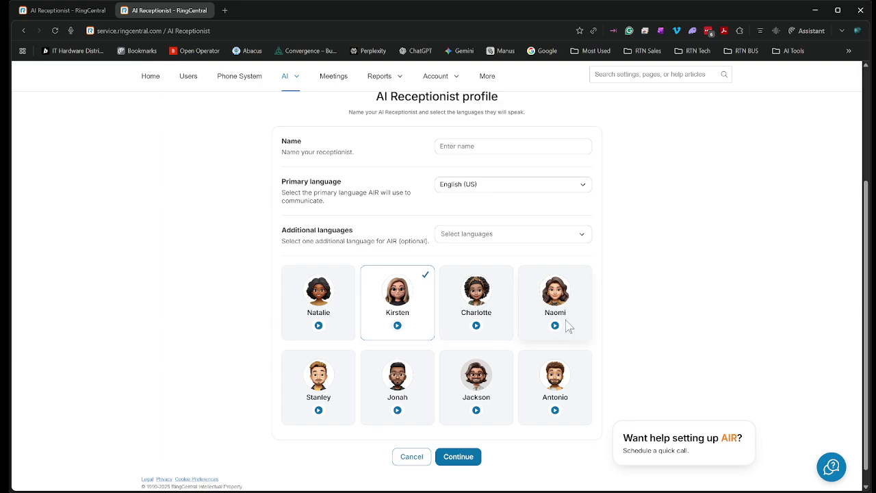
pyautogui.click(488, 405)
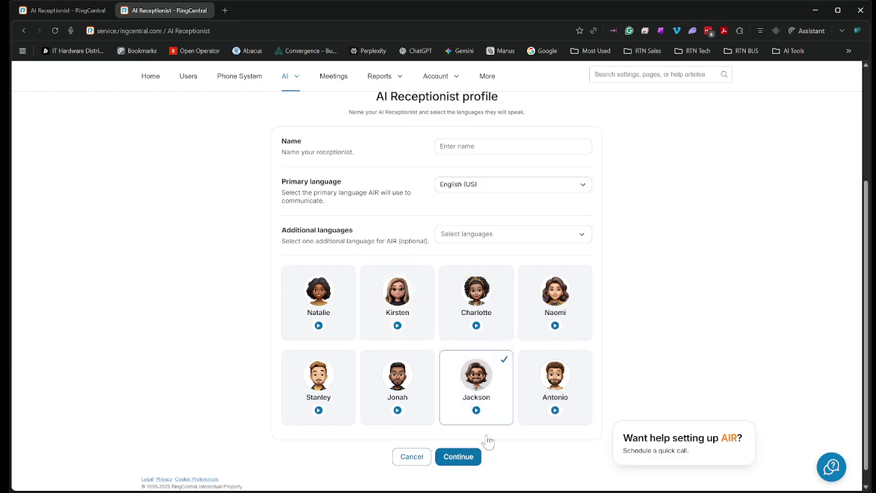
pyautogui.click(467, 455)
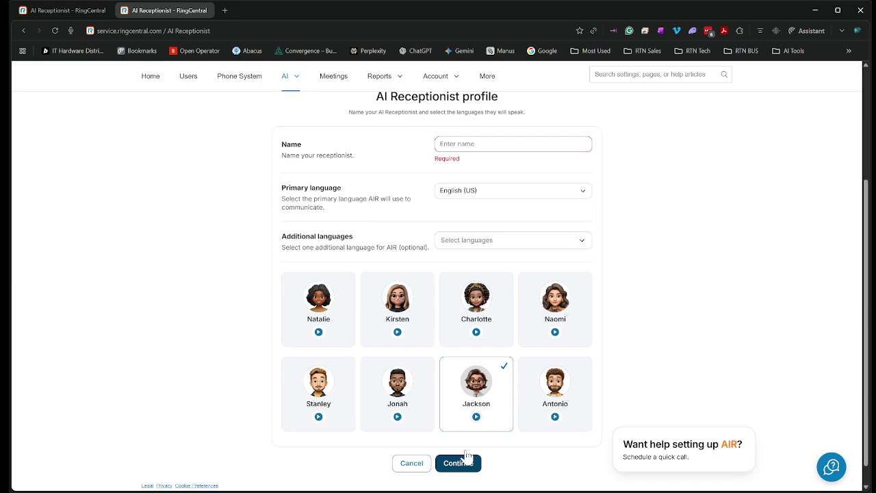
pyautogui.click(509, 146)
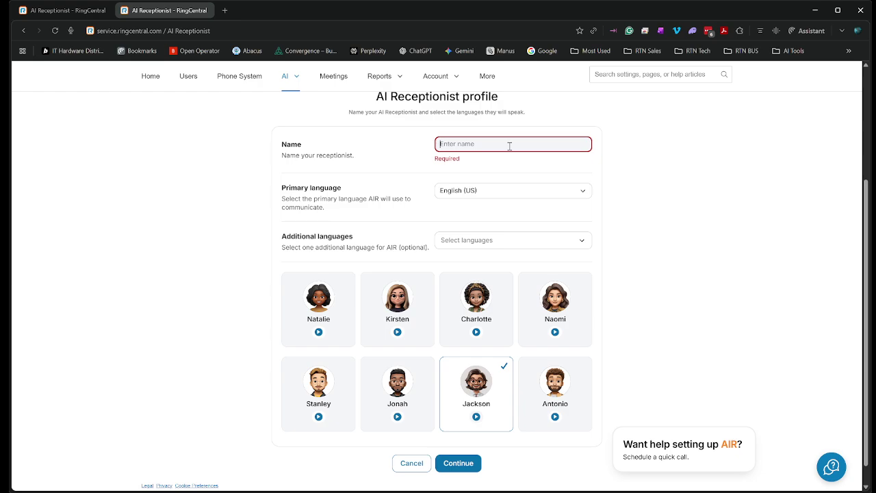
pyautogui.write('Fred')
pyautogui.click(458, 463)
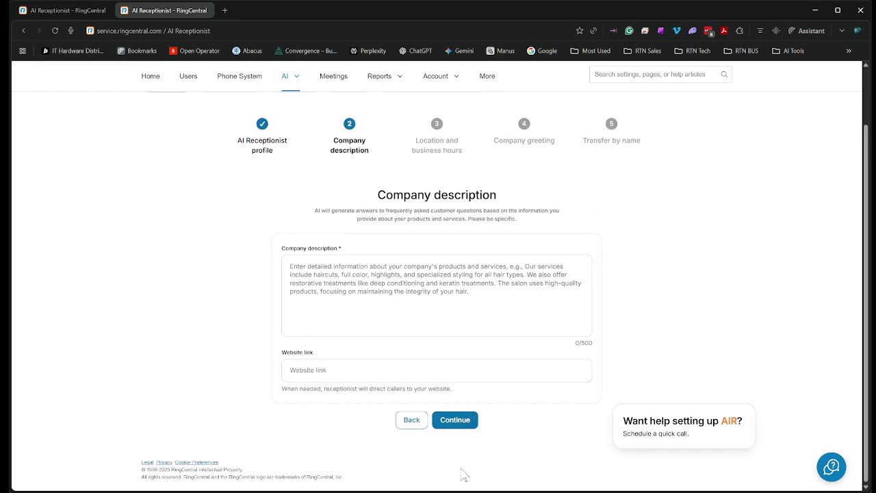
pyautogui.click(510, 327)
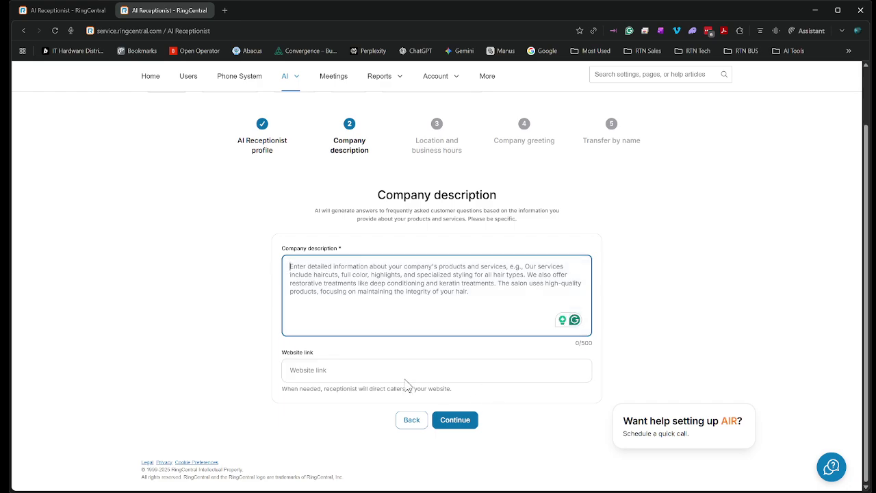
pyautogui.write('We sell and service VoIp Telephone systems and provide help desk and other IT services.')
pyautogui.click(426, 361)
pyautogui.write('https://www.r-t-networks.com')
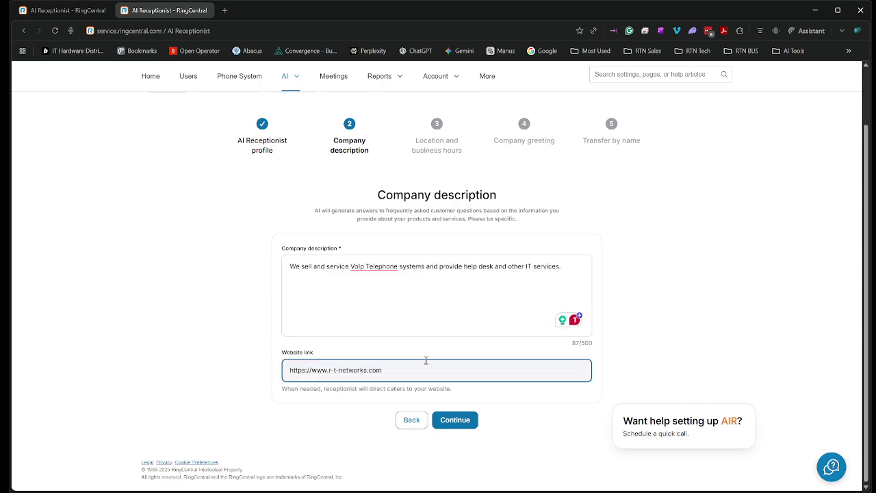
pyautogui.click(438, 420)
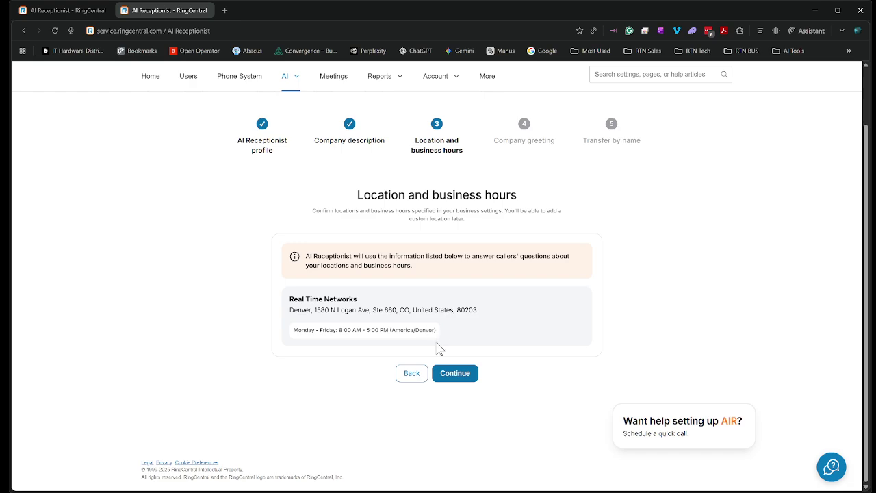
# Step: Accept the listed location and hours and set the greeting to "Thanks for calling,. this Fred the Real Time Networks AI Receptionist, how can I help you?"
pyautogui.click(452, 371)
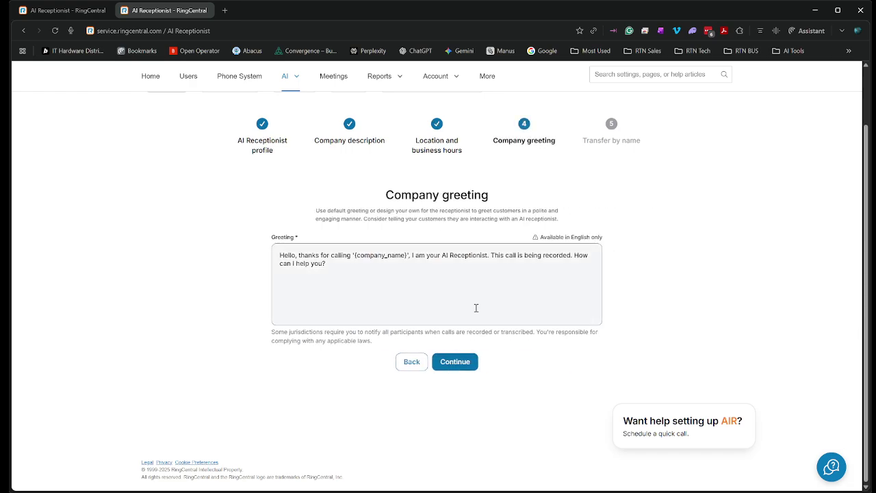
pyautogui.click(436, 294)
pyautogui.moveTo(419, 285); pyautogui.dragTo(280, 255)
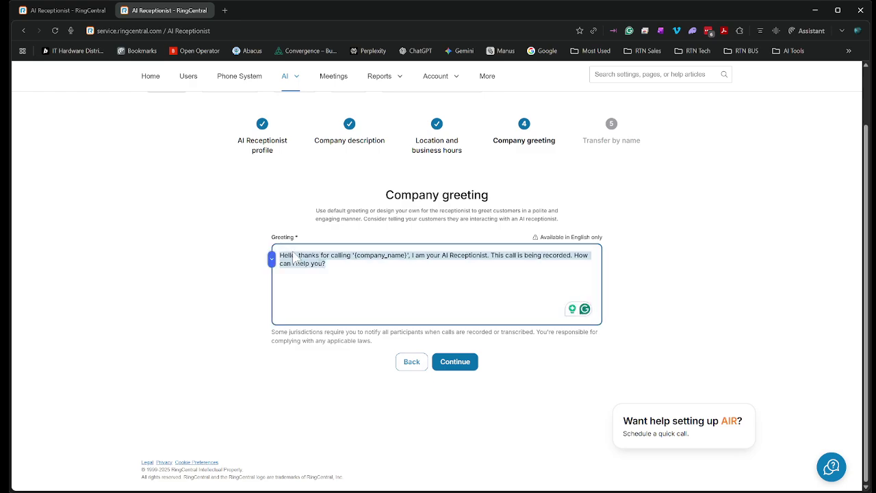
pyautogui.write('Thsi')
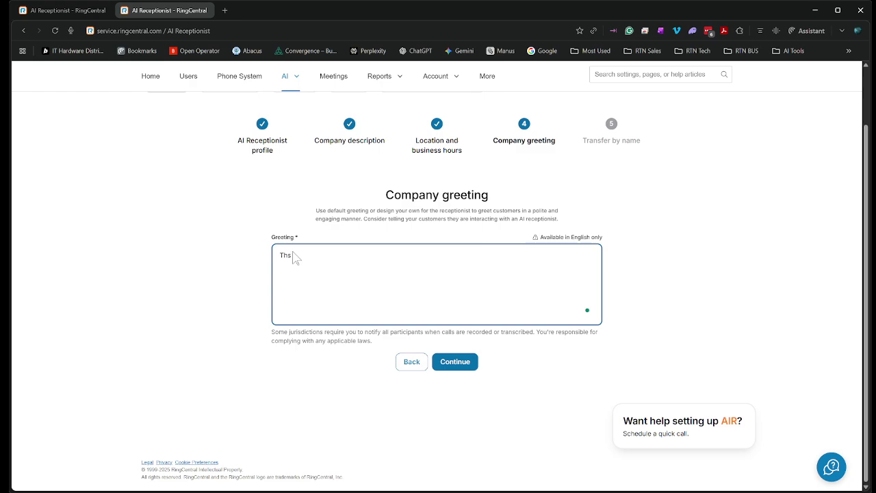
pyautogui.write('anks for calling,. th')
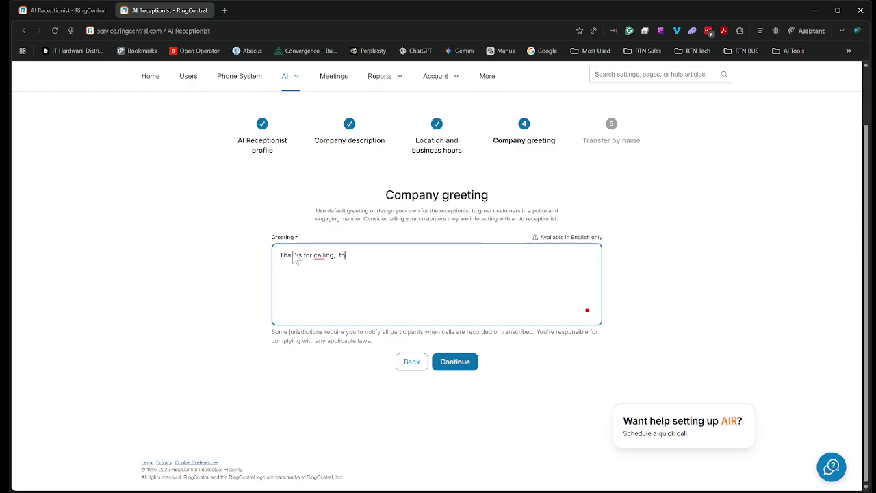
pyautogui.write('is Fred you')
pyautogui.press('BackSpace')
pyautogui.press('BackSpace')
pyautogui.press('BackSpace')
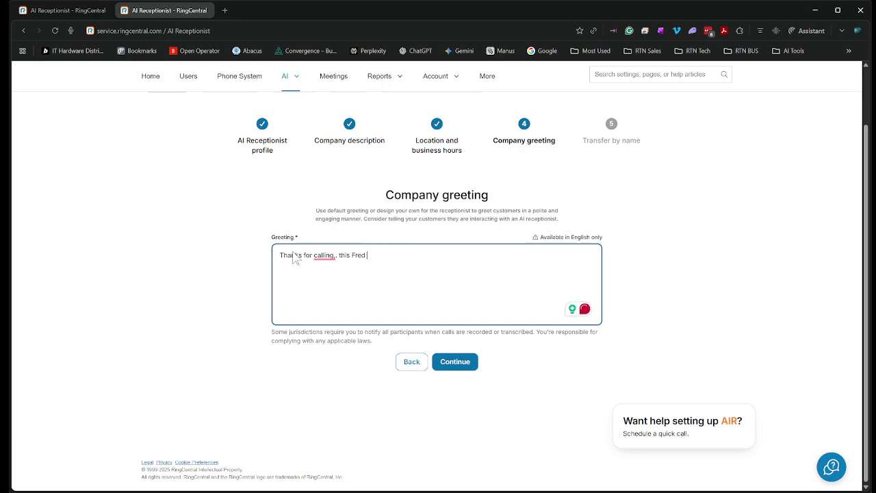
pyautogui.write('the Real Time Net')
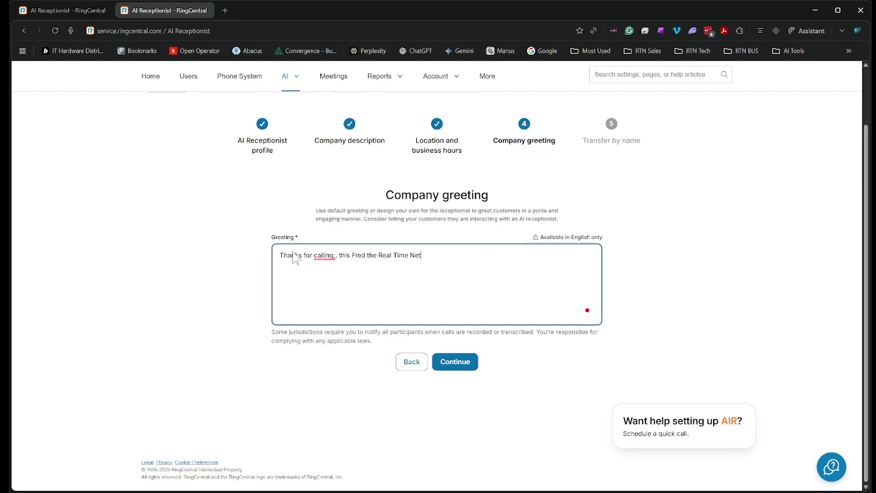
pyautogui.write('works AI Receptionist, how can I help you?')
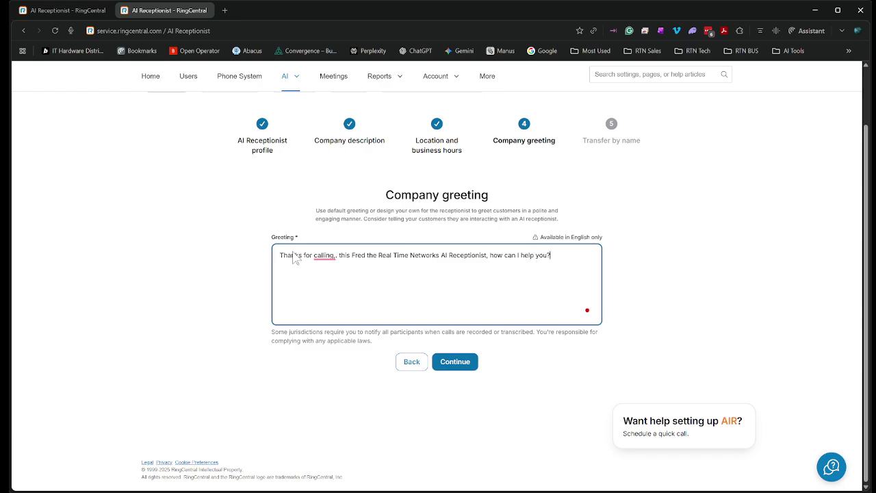
pyautogui.click(475, 365)
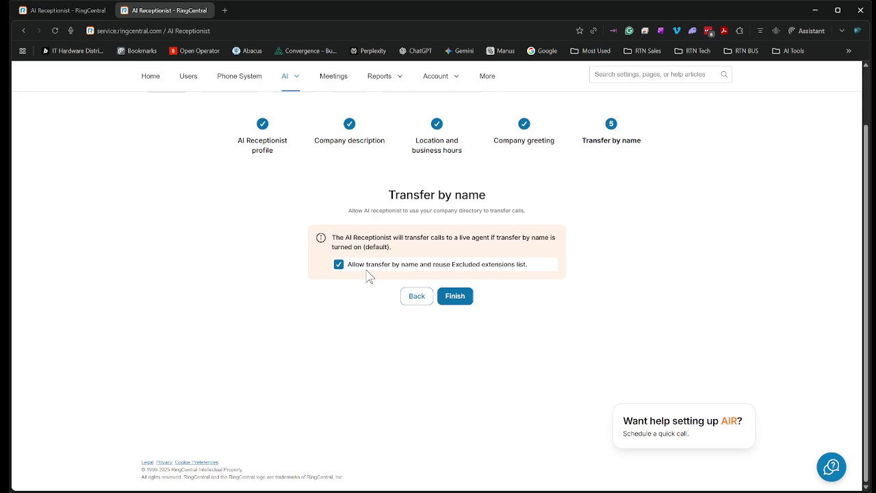
# Step: Finish the setup with transfer by name allowed and dismiss the introductory tips on the receptionist's page
pyautogui.click(461, 296)
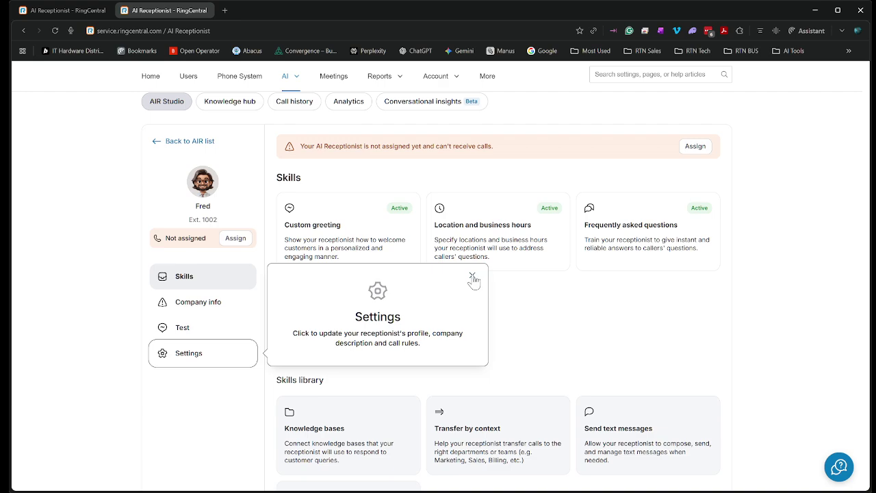
pyautogui.click(472, 278)
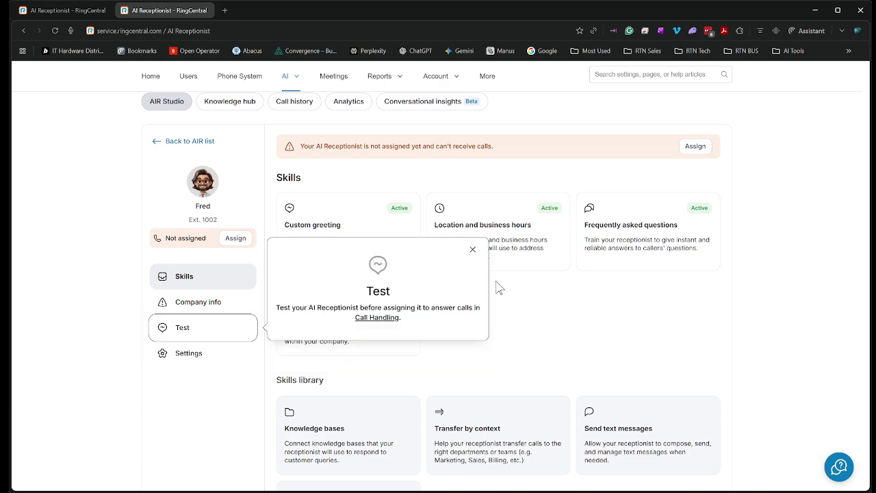
pyautogui.click(473, 250)
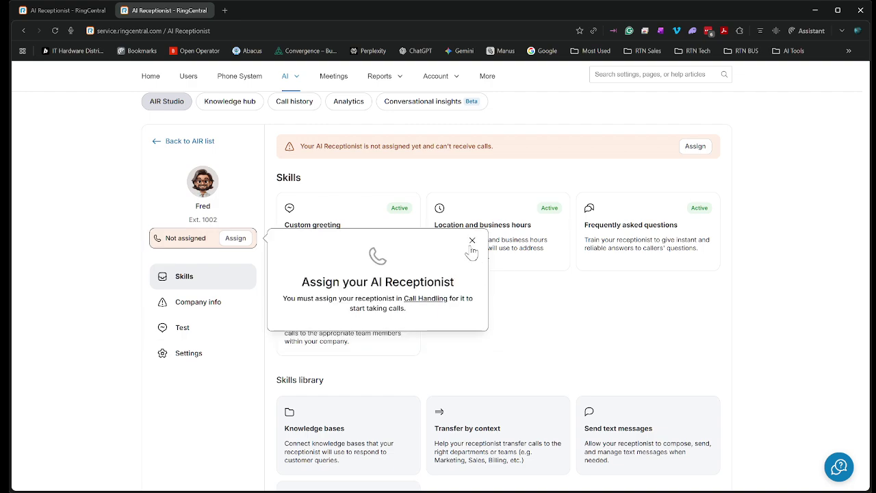
pyautogui.click(472, 241)
# Step: Review the Custom greeting skill and the Location and business hours skill, including its custom location form, without adding a location
pyautogui.click(348, 255)
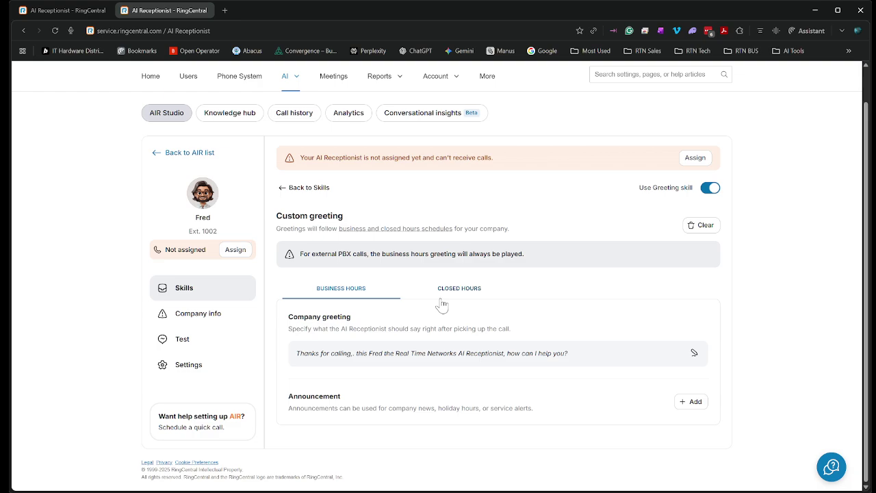
pyautogui.click(310, 195)
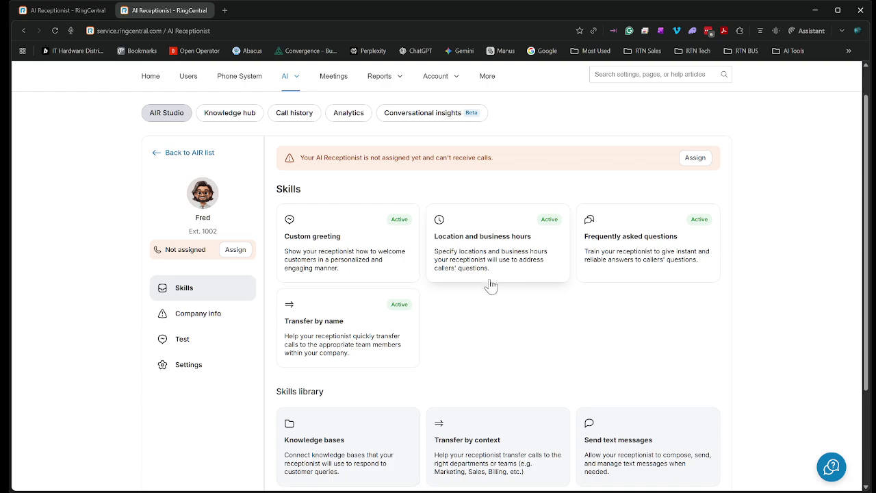
pyautogui.click(518, 256)
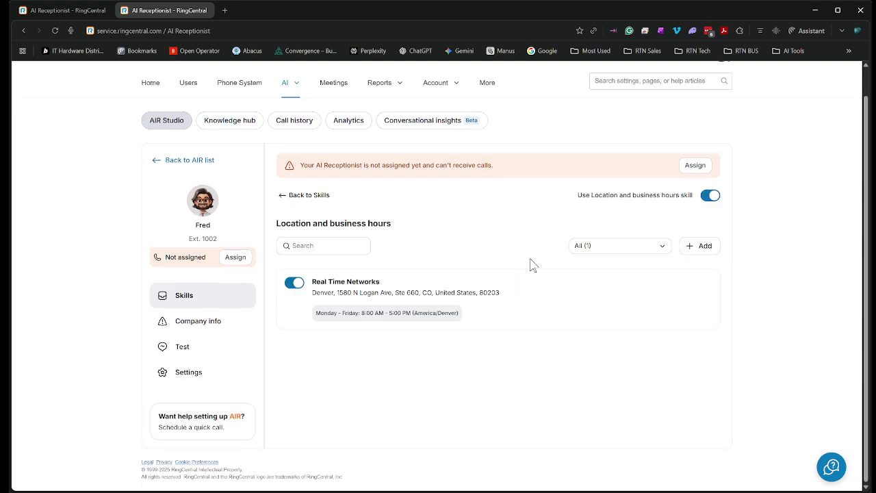
pyautogui.click(697, 246)
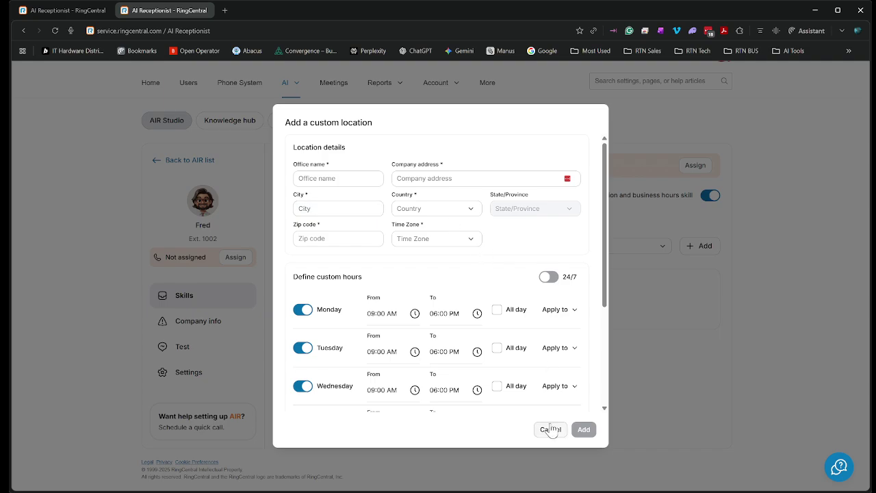
pyautogui.scroll(-5, 400, 324)
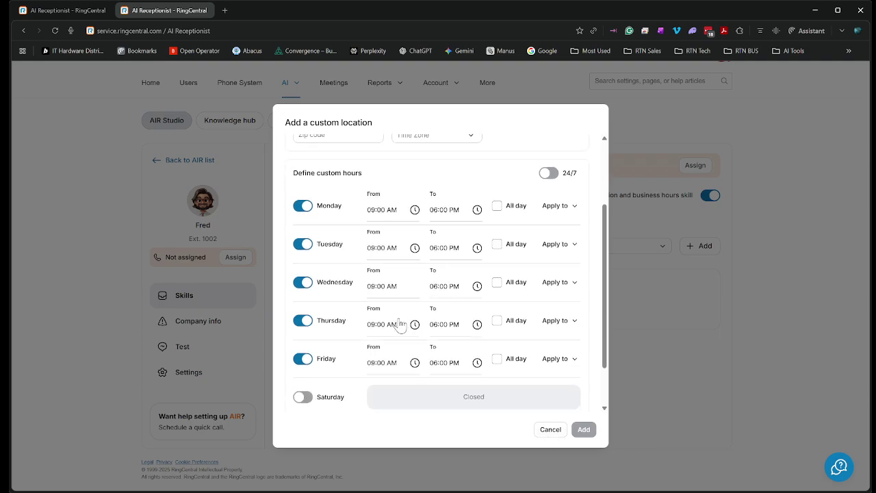
pyautogui.click(550, 430)
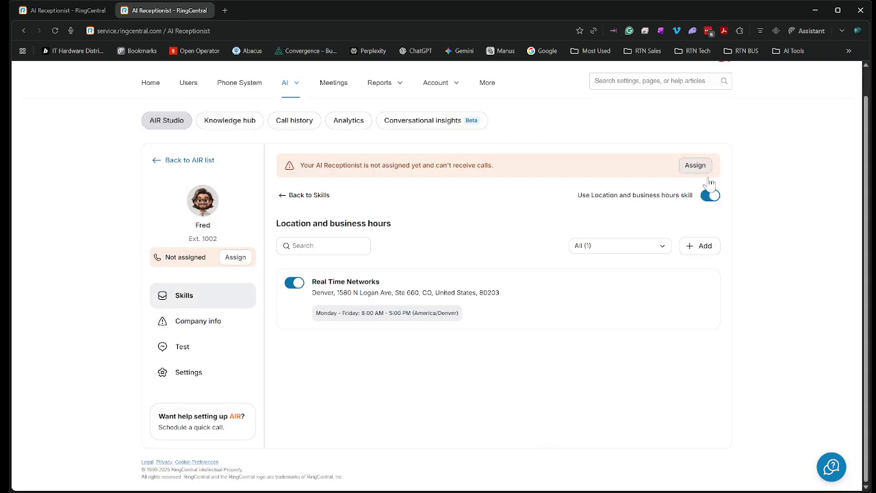
pyautogui.click(288, 197)
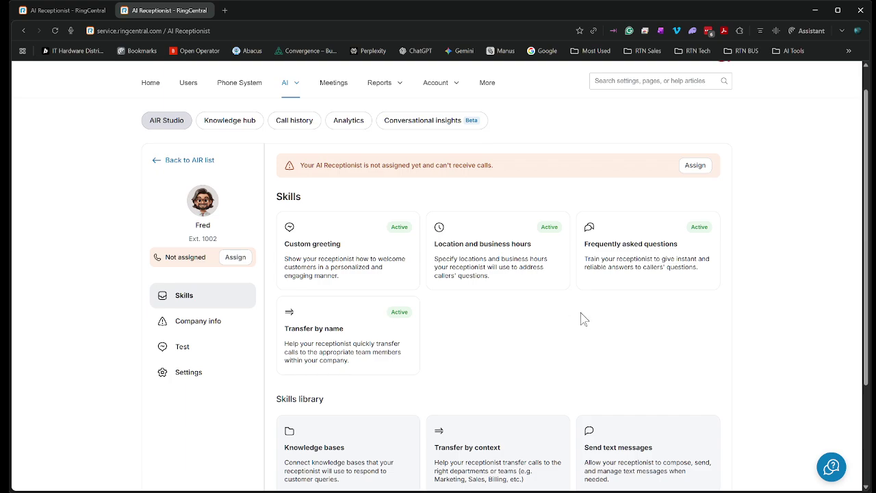
# Step: Examine the AI-generated questions and answers in the Frequently asked questions skill
pyautogui.scroll(-2, 631, 295)
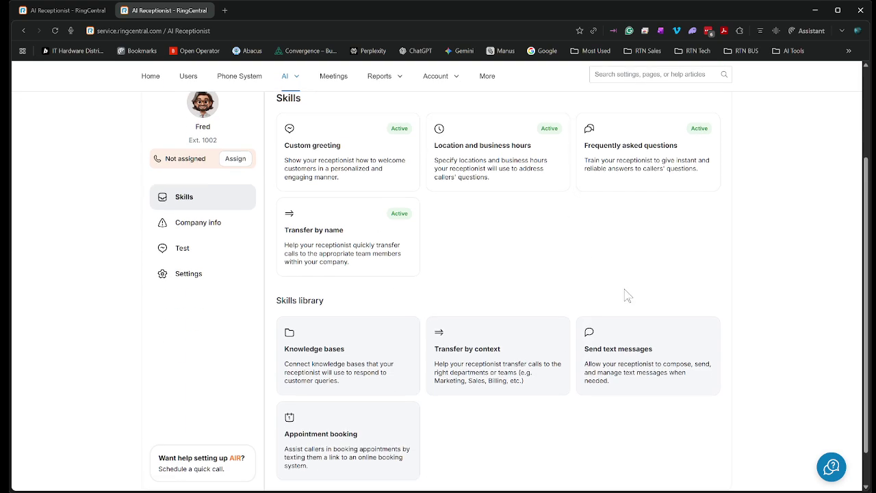
pyautogui.click(646, 181)
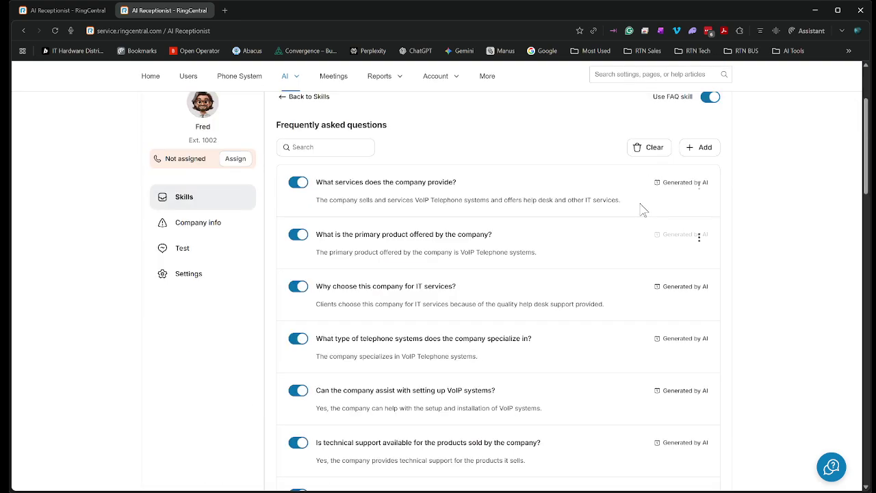
pyautogui.scroll(-2, 573, 257)
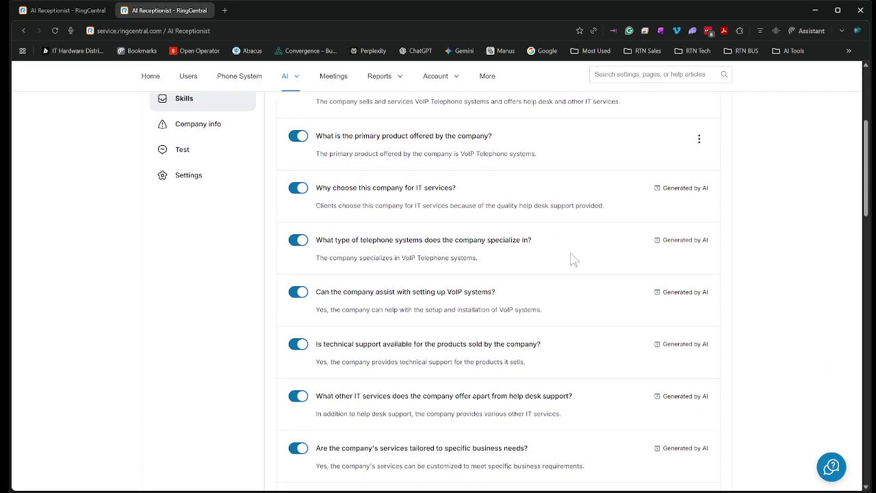
pyautogui.scroll(-3, 592, 238)
pyautogui.scroll(-10, 593, 237)
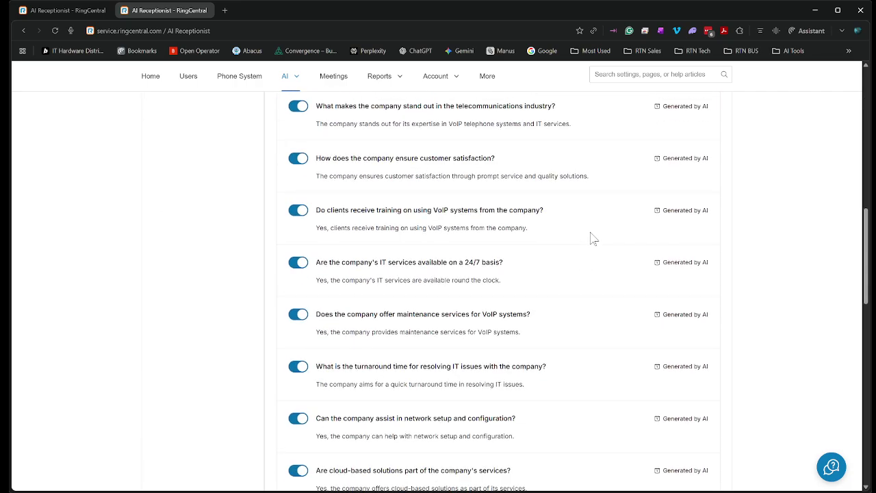
pyautogui.scroll(-4, 593, 238)
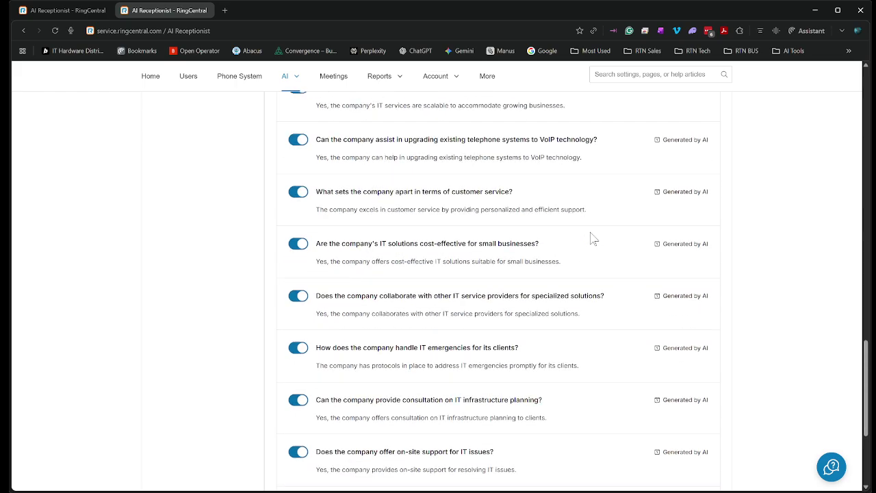
pyautogui.scroll(20, 600, 318)
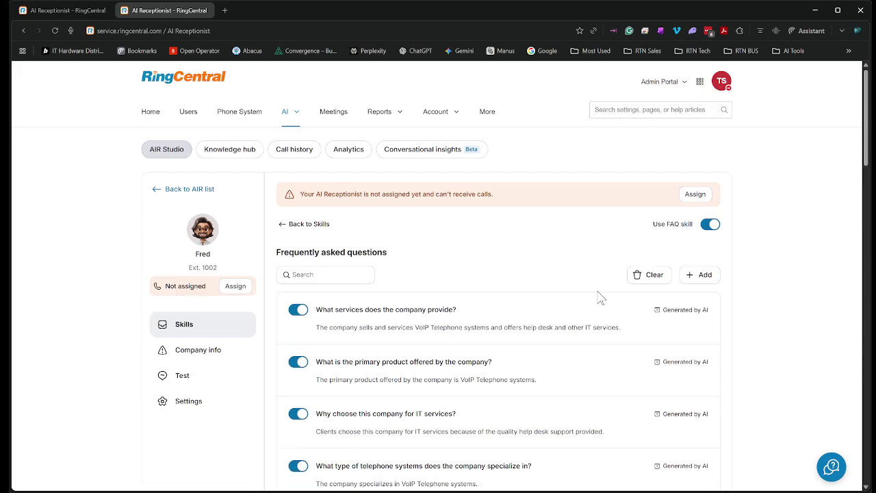
# Step: Return to the receptionist's skills overview and examine the active skills and the additional ones offered in the Skills library
pyautogui.click(284, 230)
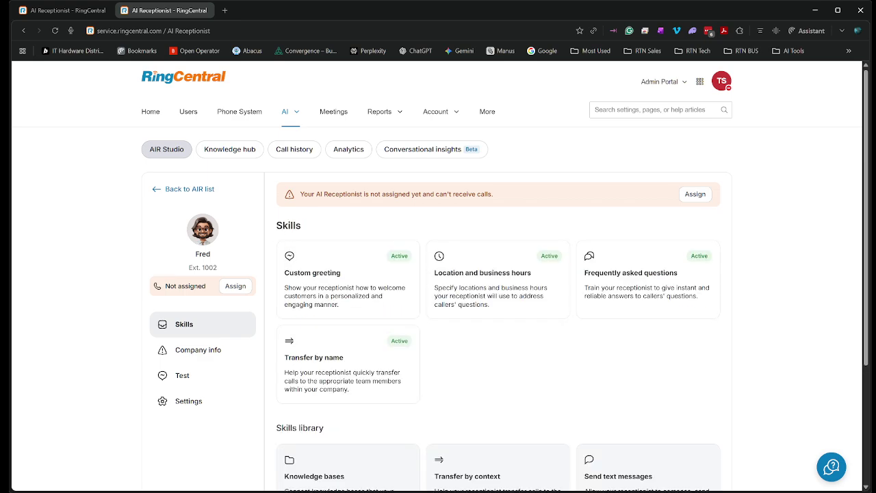
pyautogui.scroll(-3, 548, 280)
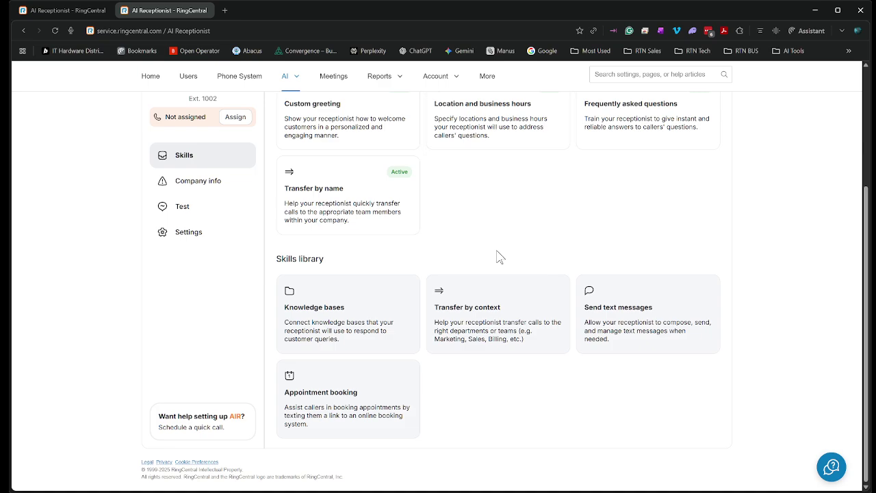
pyautogui.scroll(3, 557, 303)
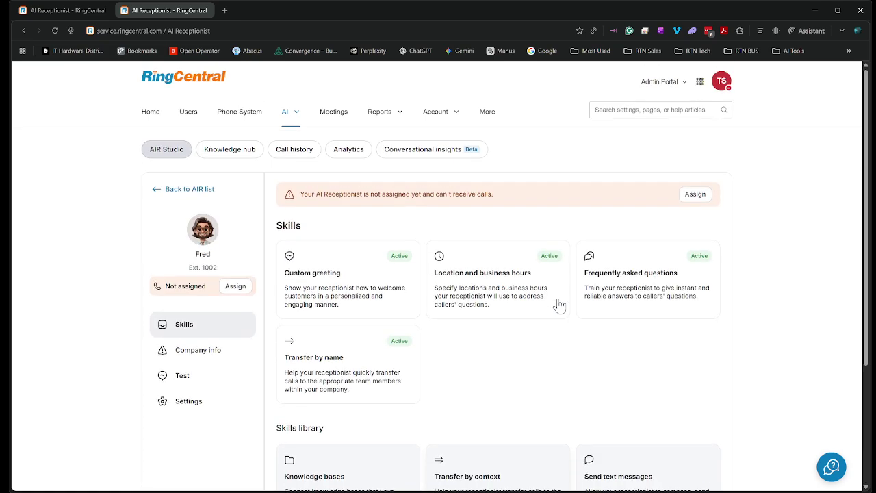
pyautogui.scroll(-3, 578, 267)
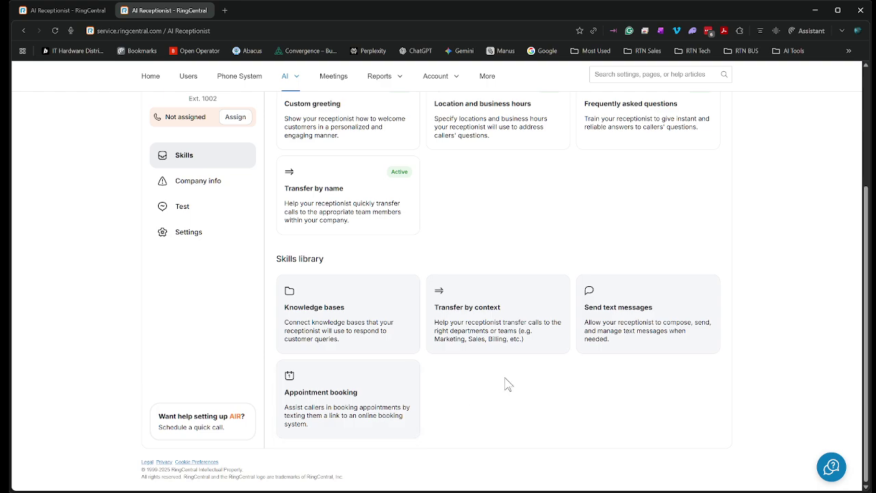
pyautogui.scroll(2, 529, 351)
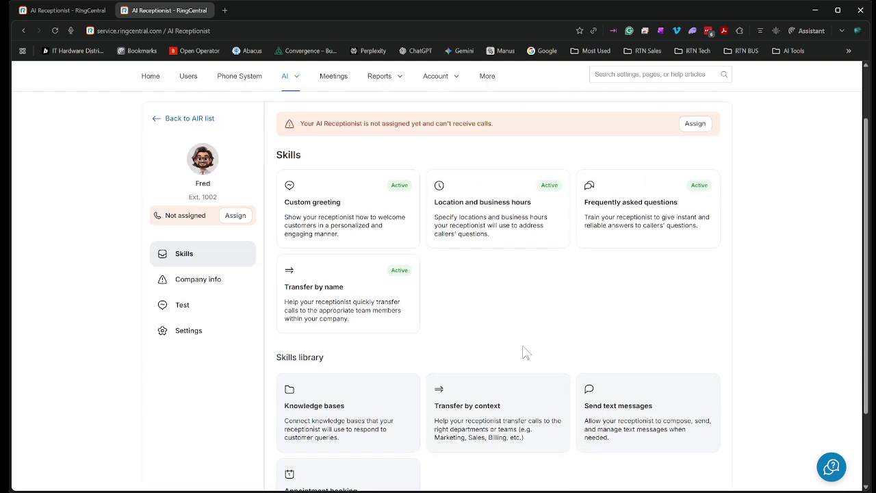
pyautogui.scroll(-2, 592, 336)
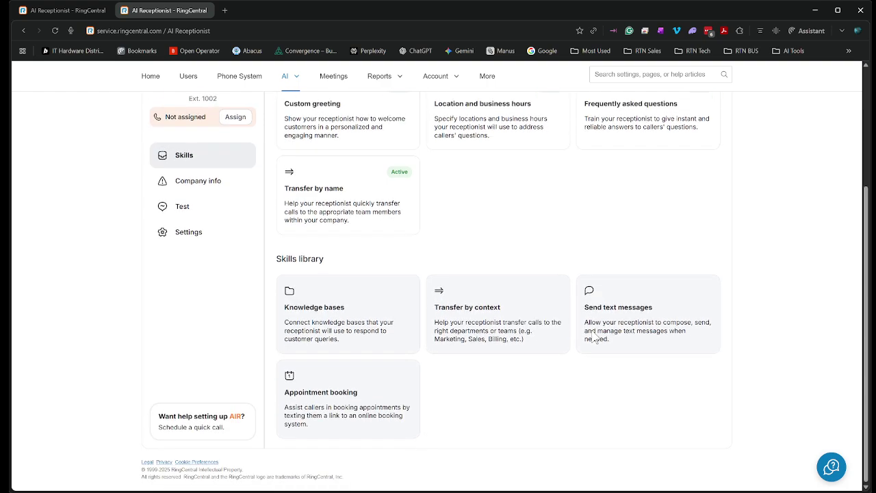
pyautogui.scroll(2, 662, 381)
pyautogui.scroll(-2, 595, 369)
pyautogui.scroll(3, 534, 363)
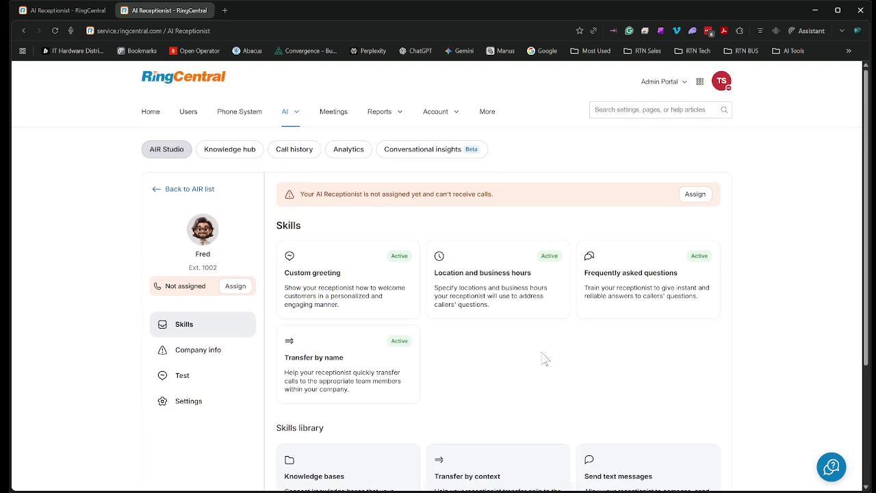
pyautogui.scroll(-2, 544, 359)
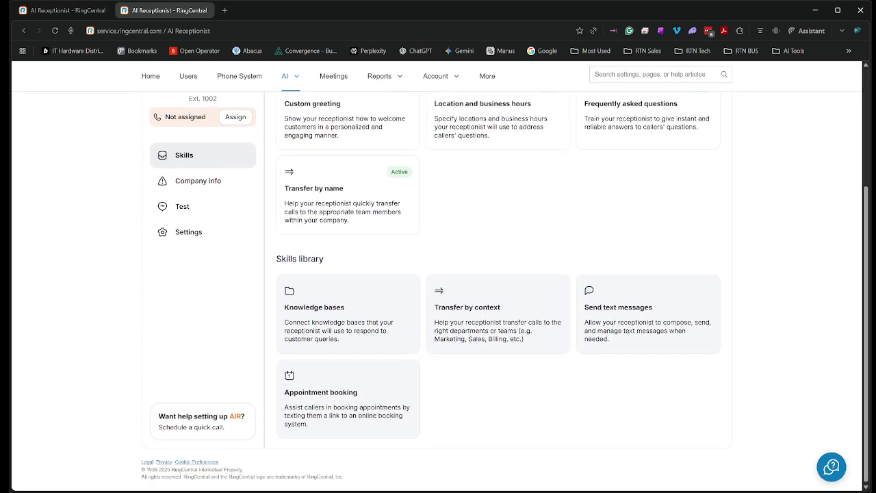